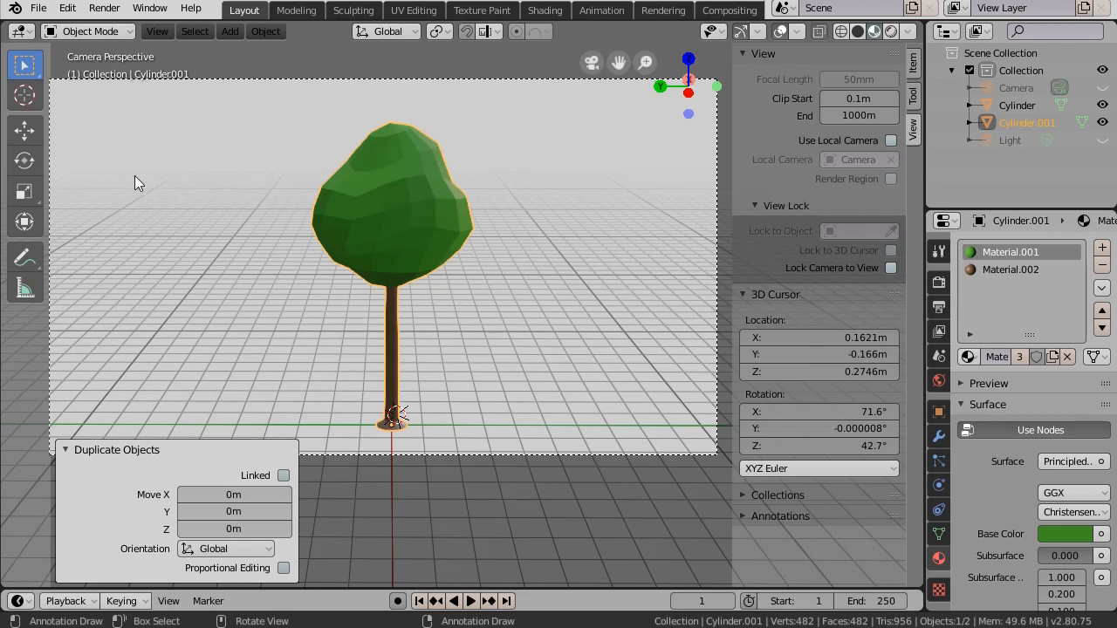
Move the duplicated tree about -6.22 m along Y and raise its crown top about 1.31 m in Edit Mode using proportional editing
click(24, 130)
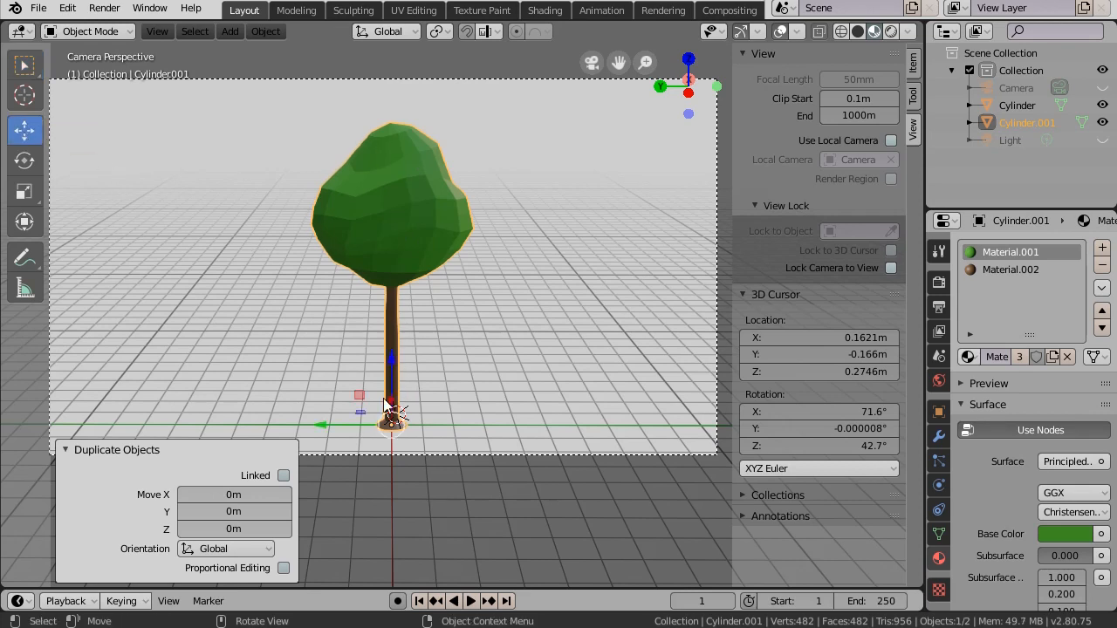
drag(324, 426, 531, 437)
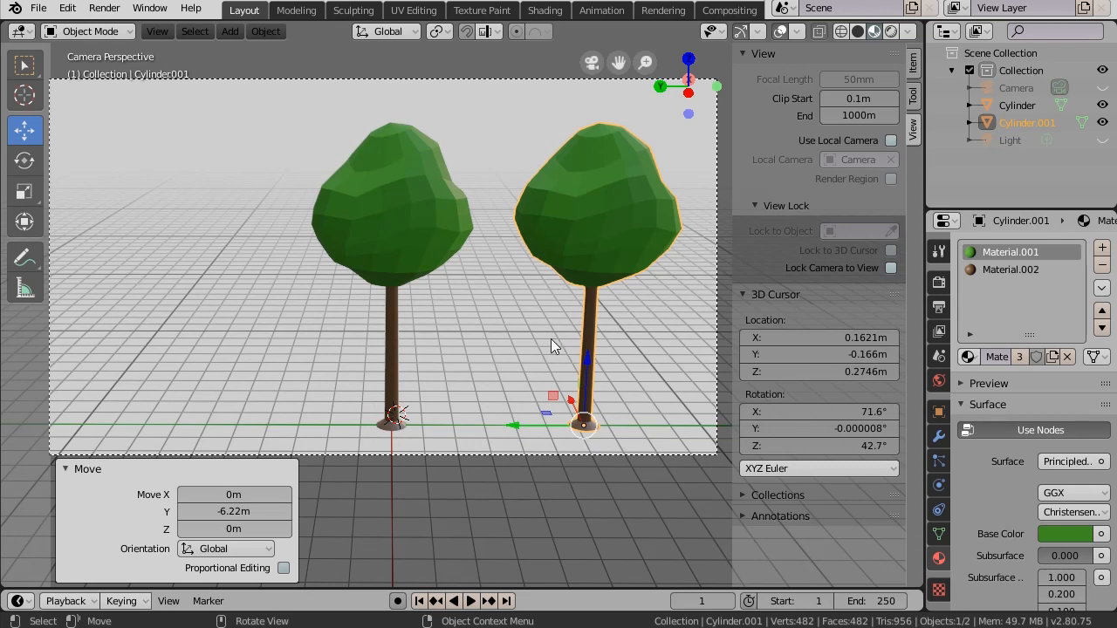
click(89, 31)
click(87, 71)
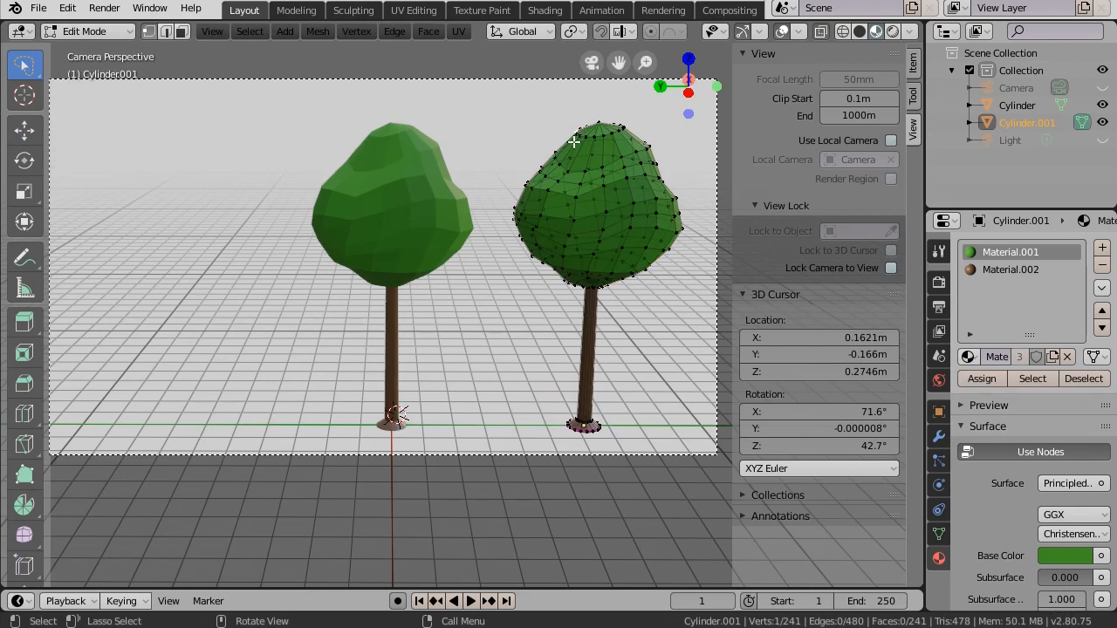
click(650, 32)
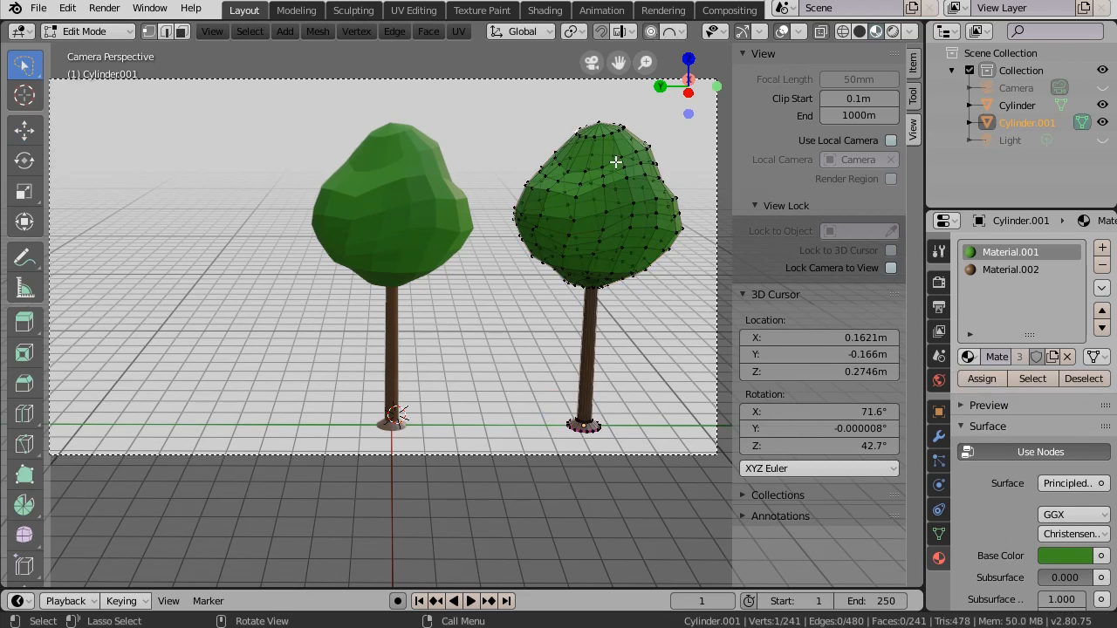
key(g)
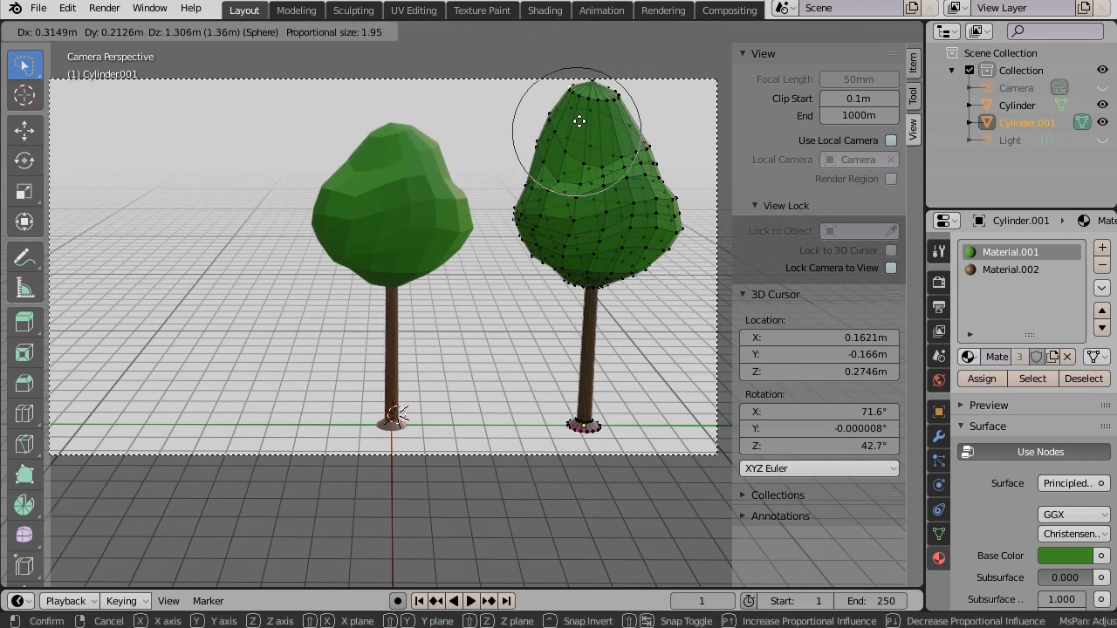
click(580, 120)
Rotate the duplicate's crown top about -21.1° and shift it about 0.47 m along Y, then return to Object Mode
key(r)
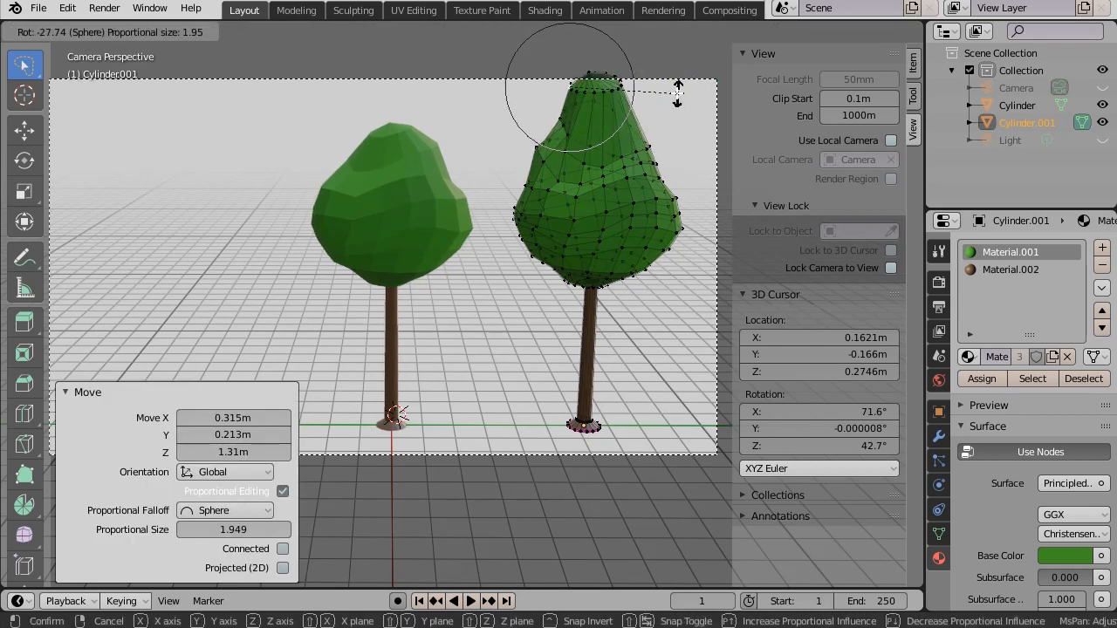
click(661, 99)
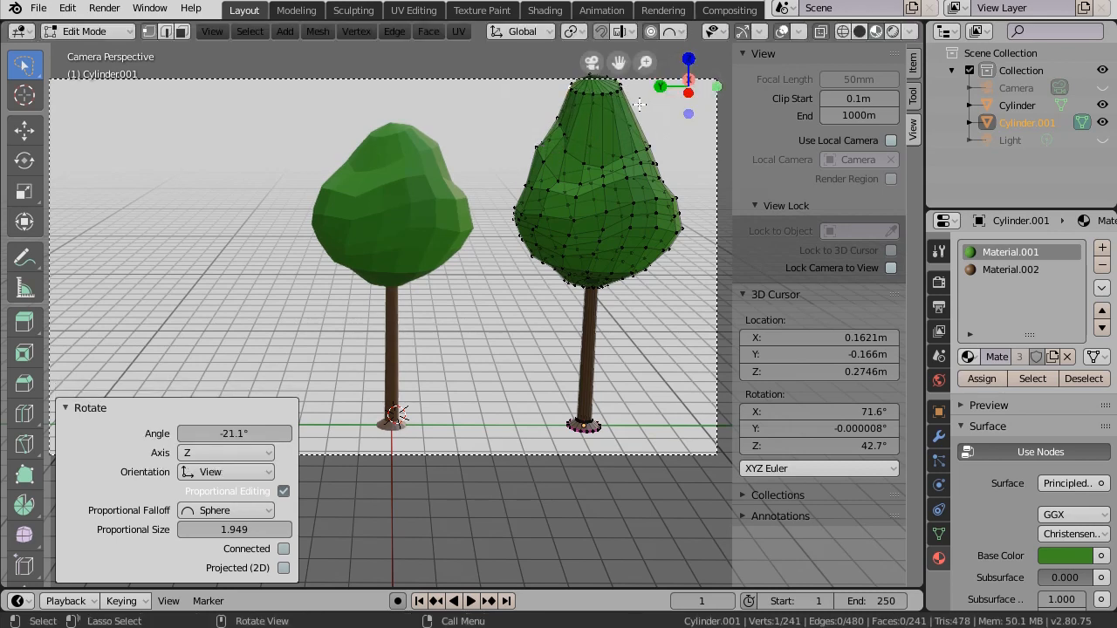
key(g)
click(573, 125)
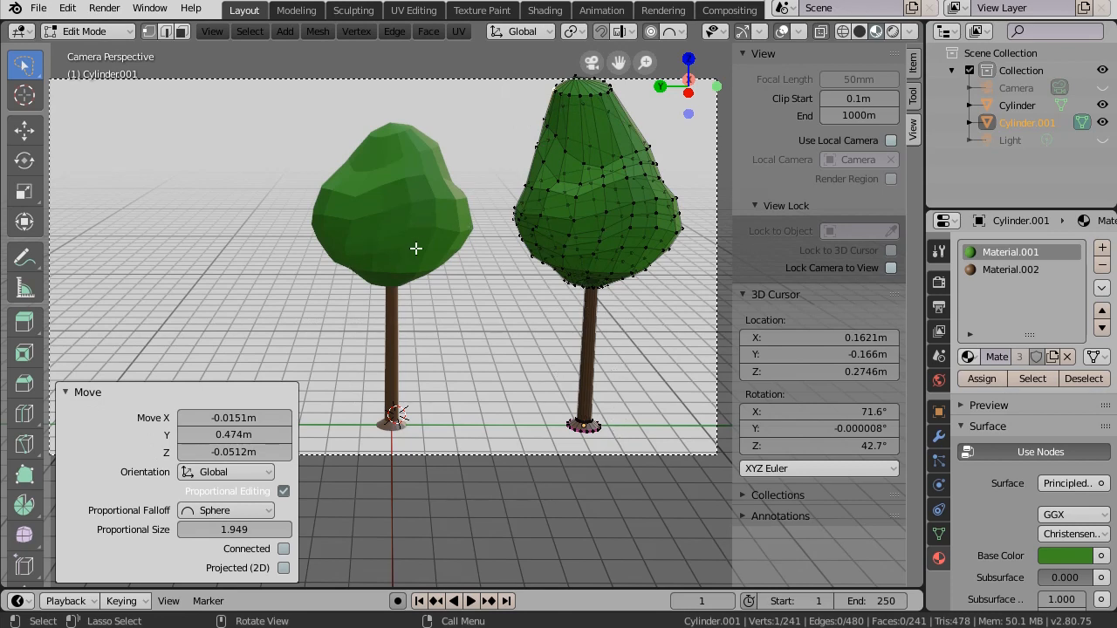
click(119, 31)
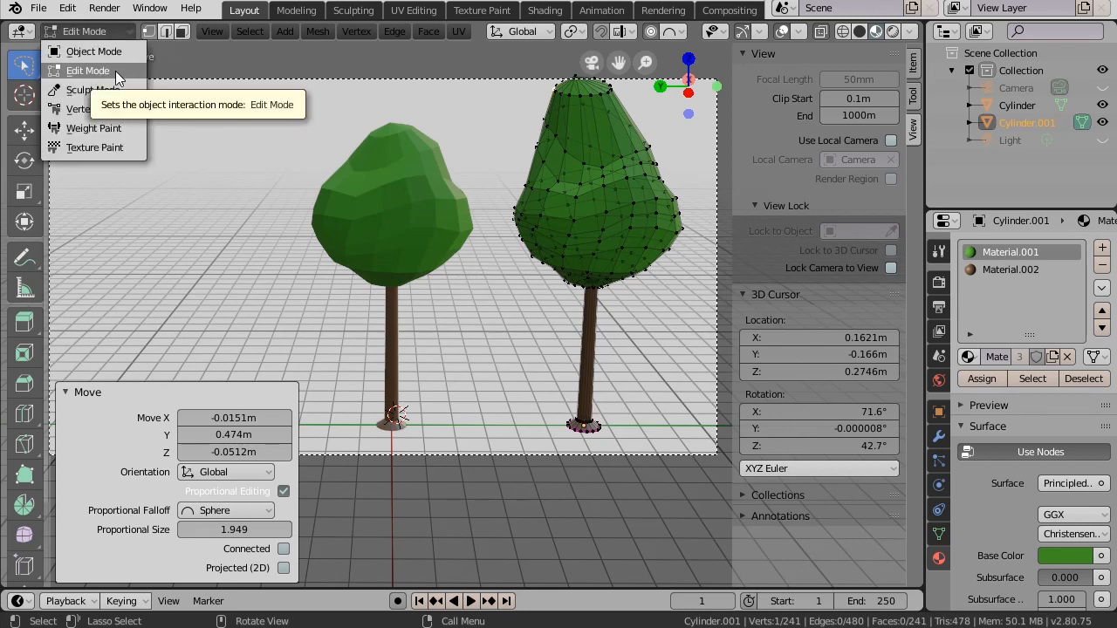
click(113, 51)
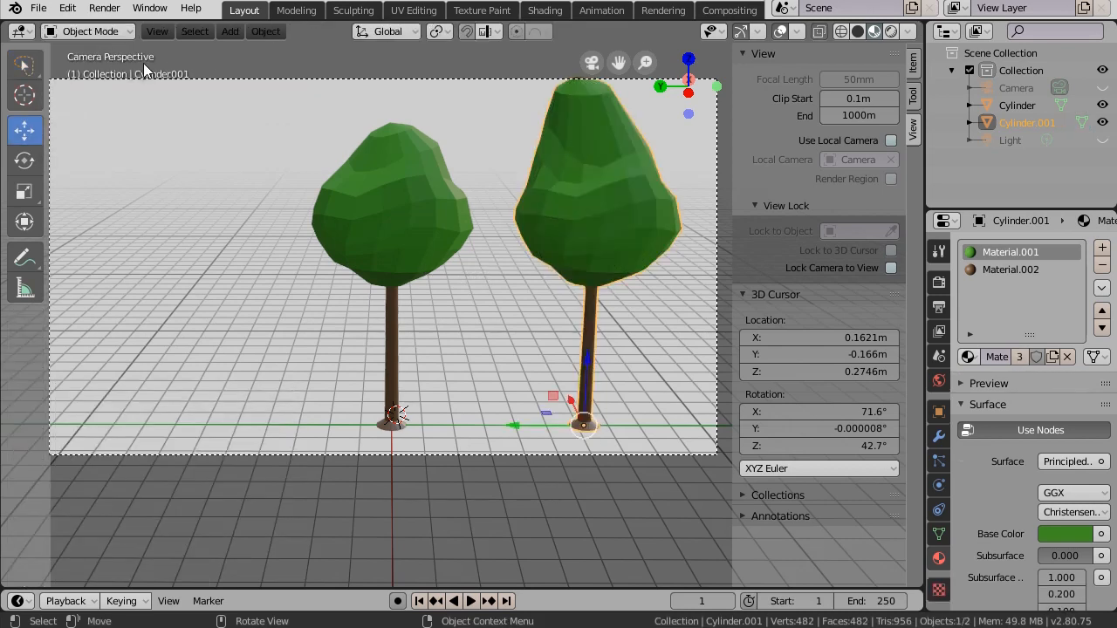
Create a linked duplicate of the original tree and move it about 6.09 m along Y
click(407, 264)
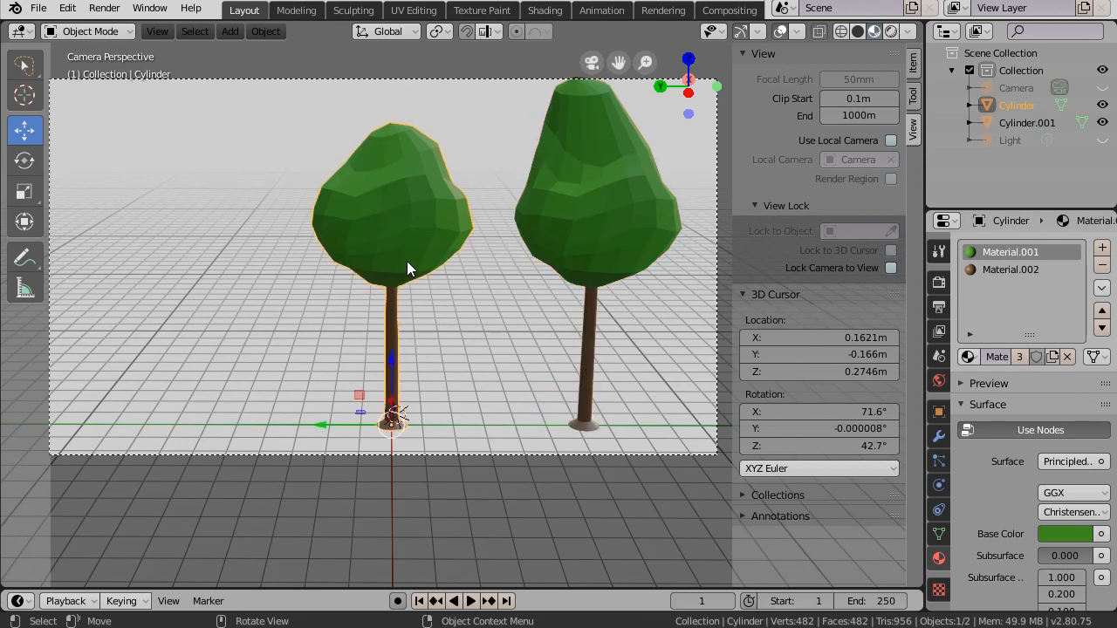
key(alt+d)
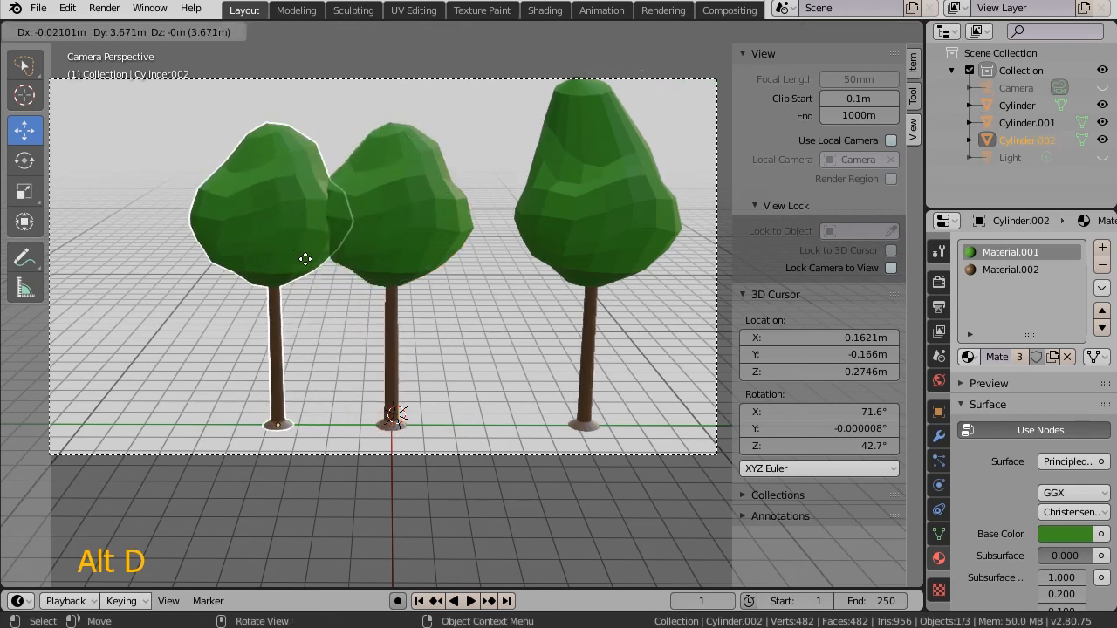
key(Escape)
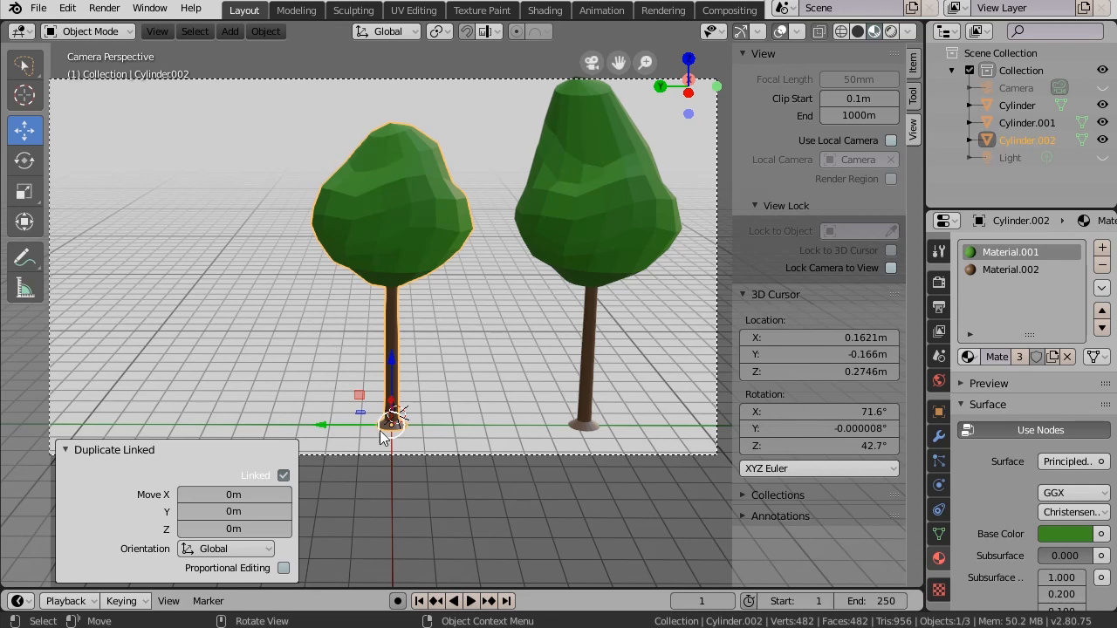
key(g)
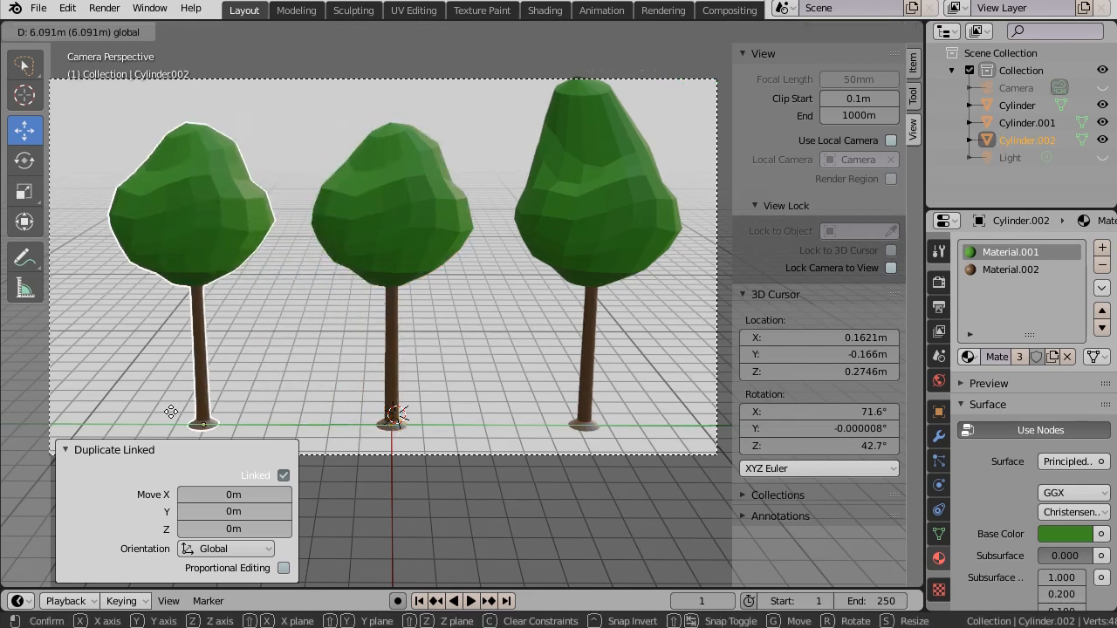
click(171, 412)
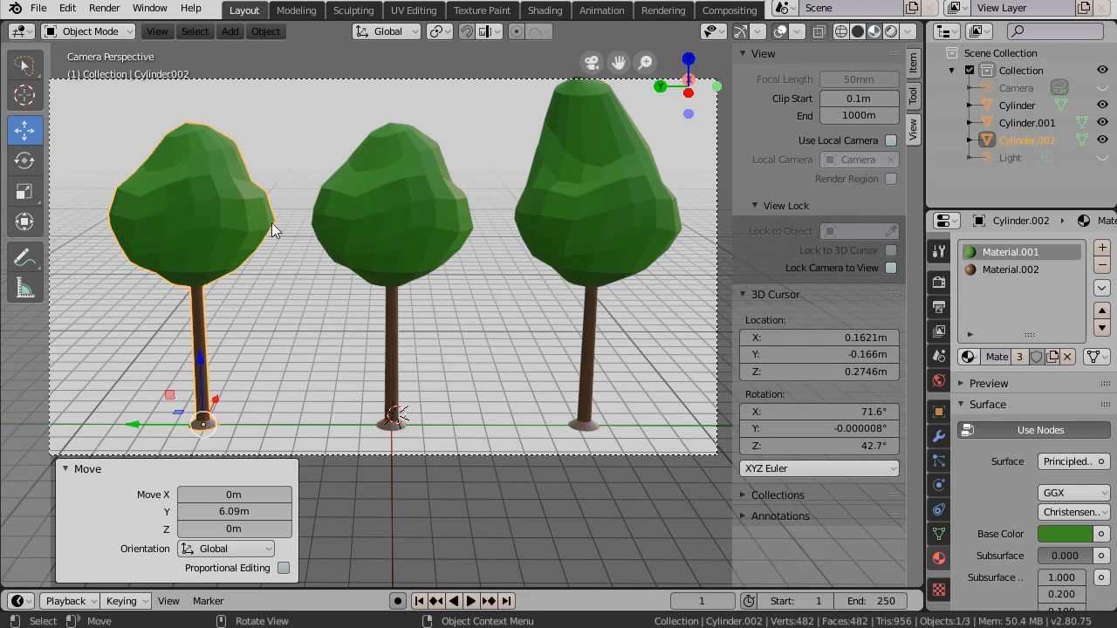
Move the linked tree's upper crown about 0.36 m up and -0.21 m along Y with proportional editing, then return to Object Mode
click(117, 35)
click(106, 67)
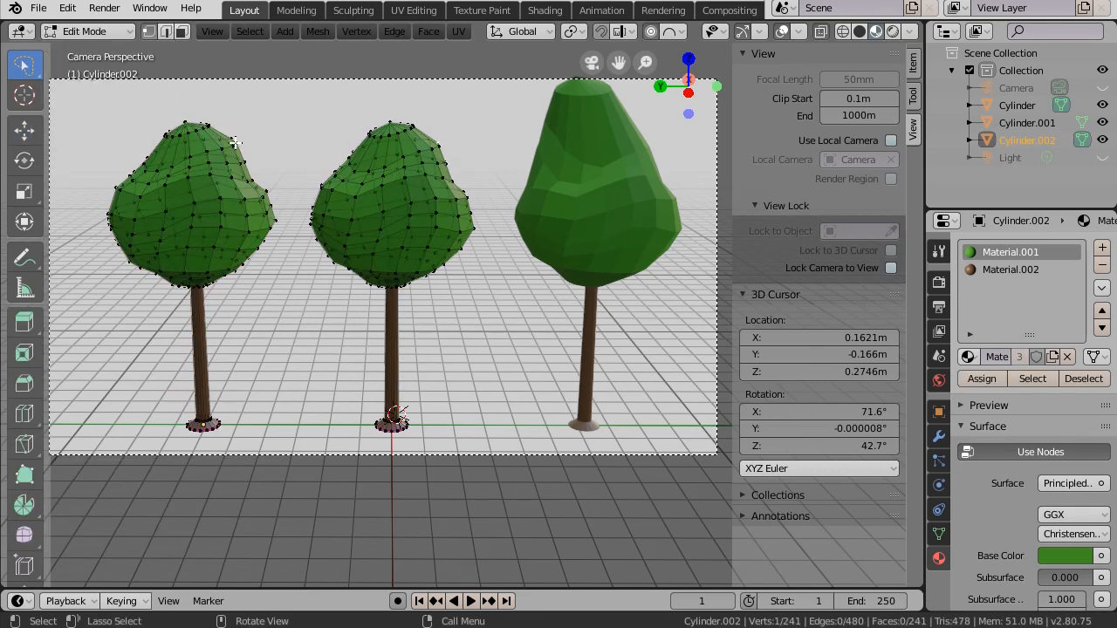
key(g)
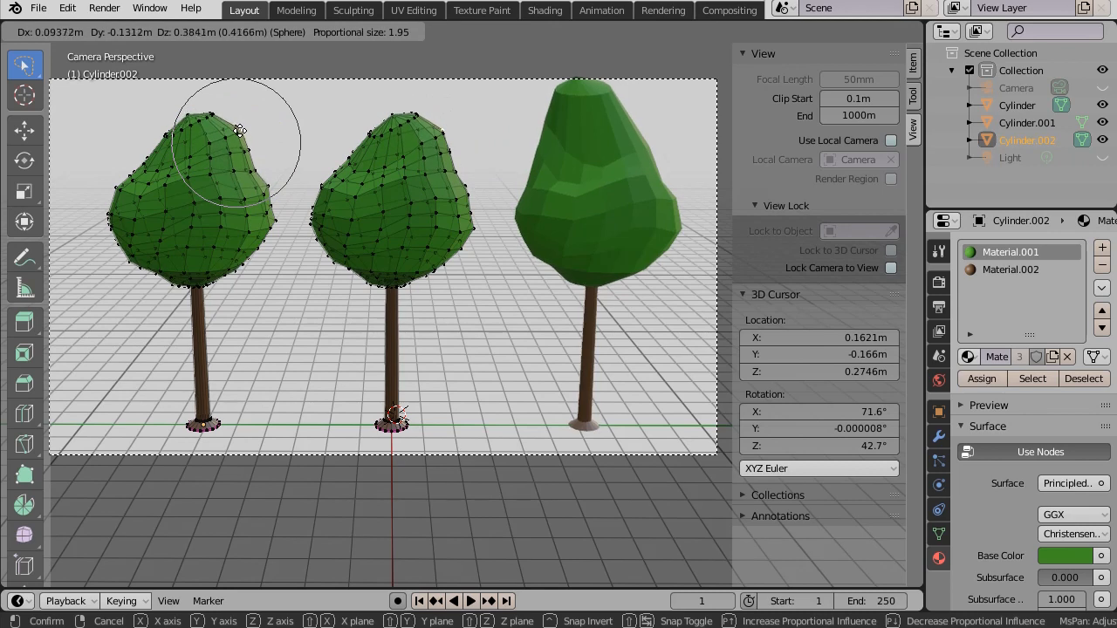
click(242, 131)
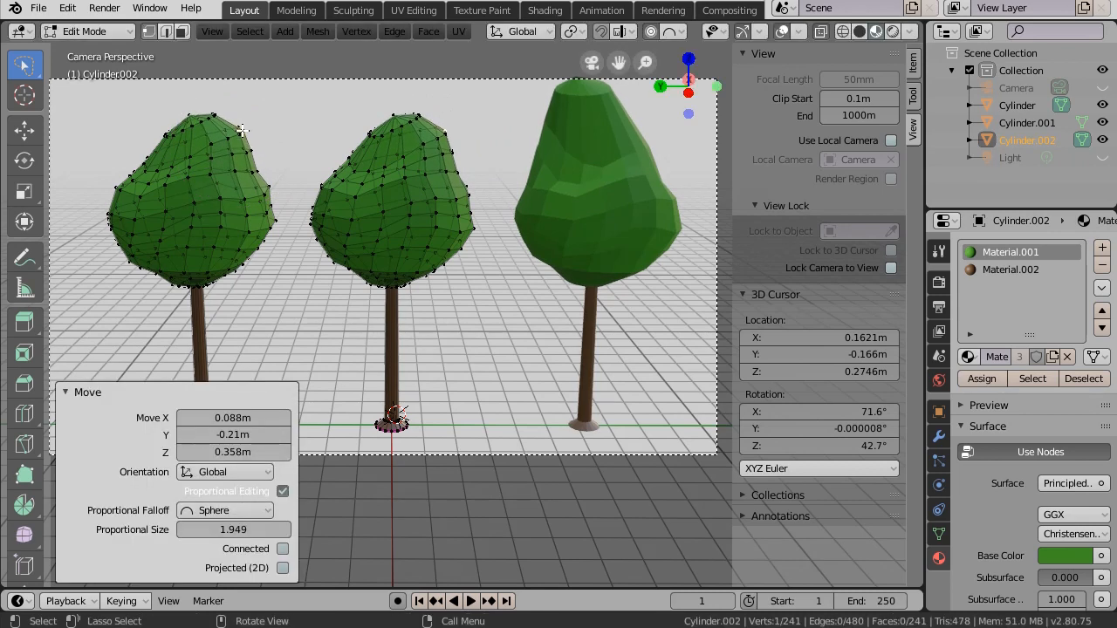
key(ctrl+z)
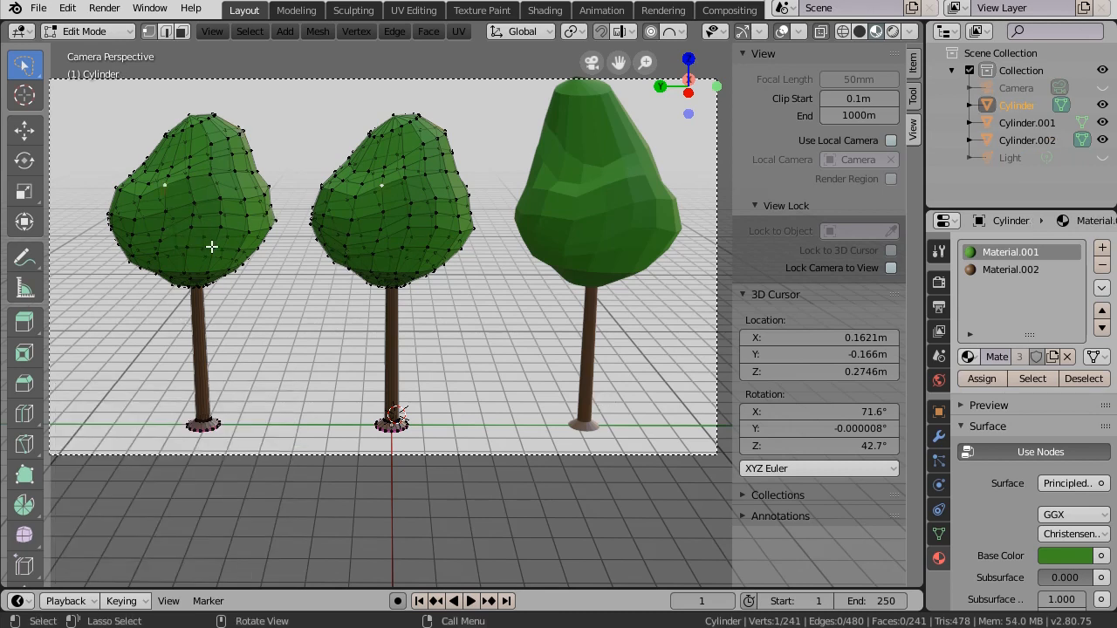
click(122, 32)
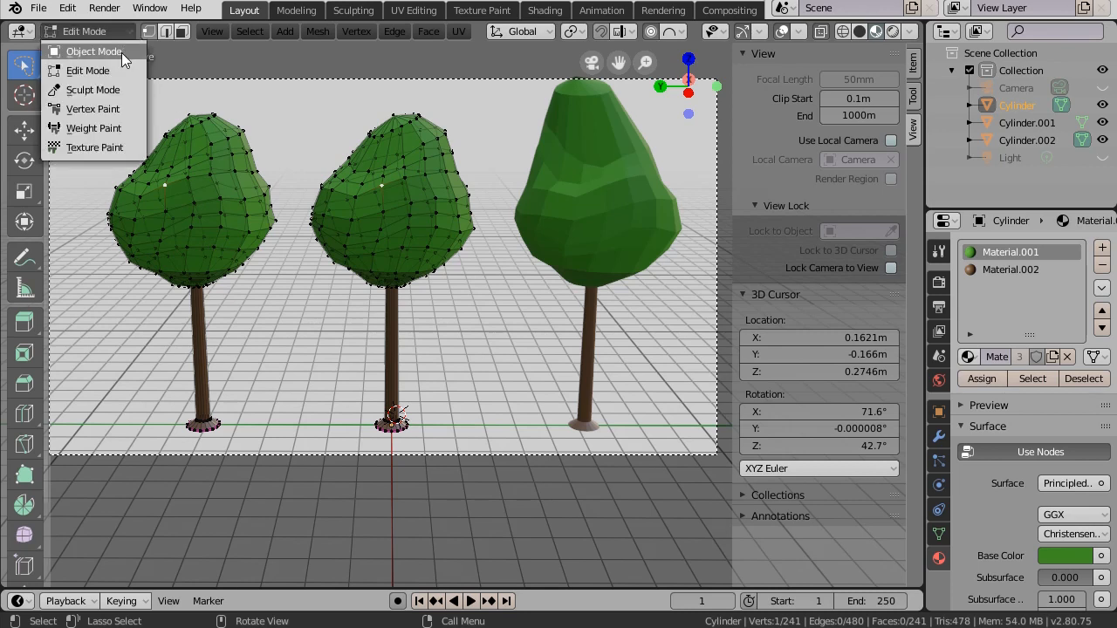
click(121, 53)
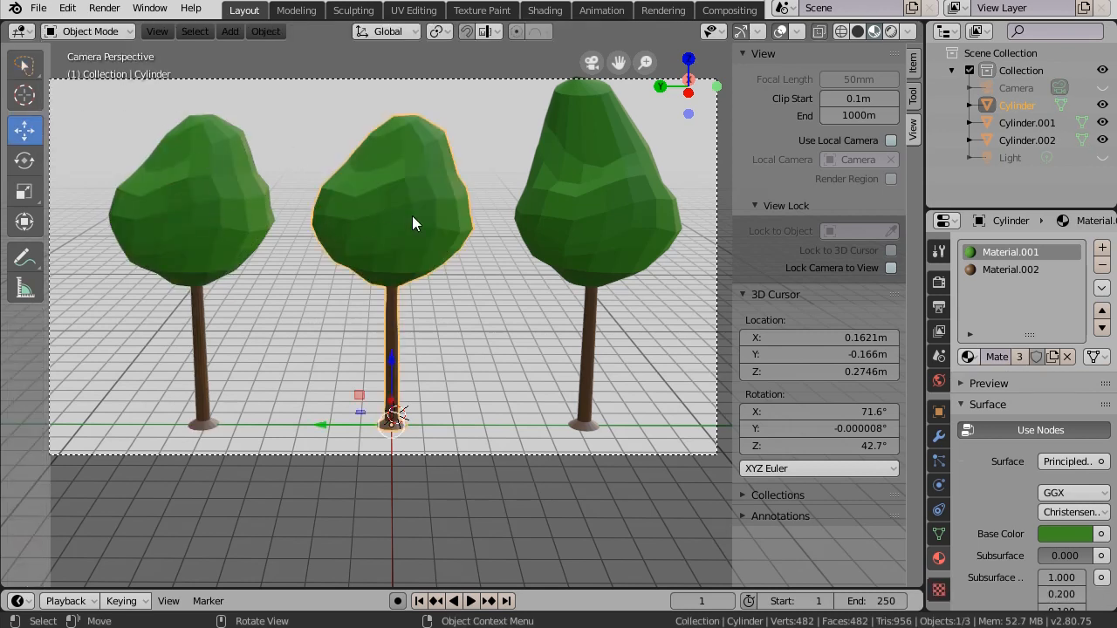
Make the original tree's object and data single-user for selected objects only
click(266, 32)
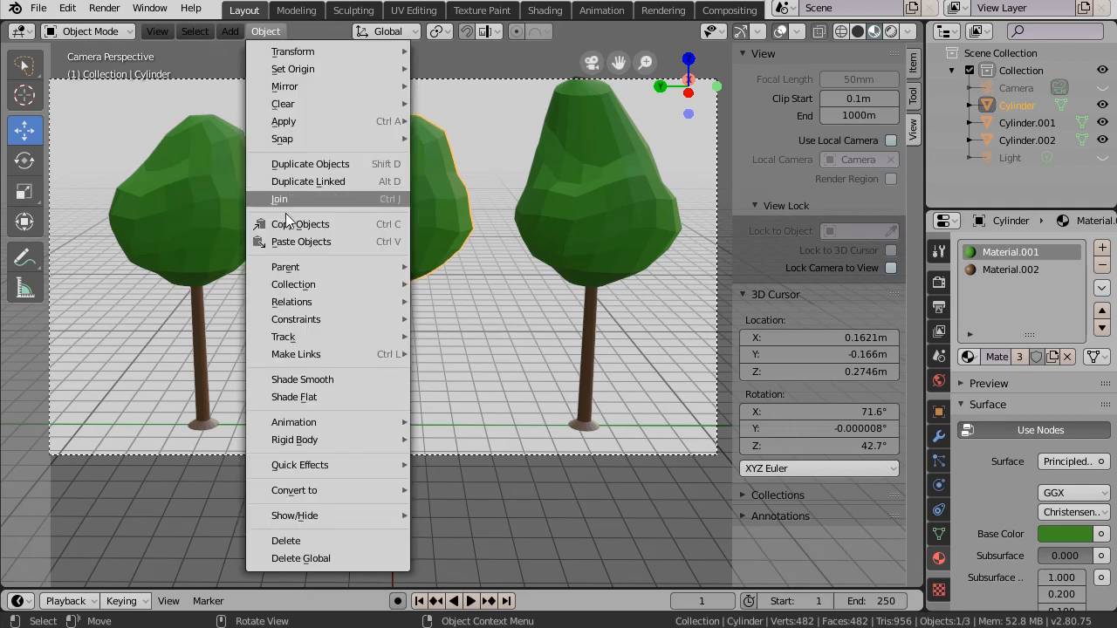
mouse_move(300, 302)
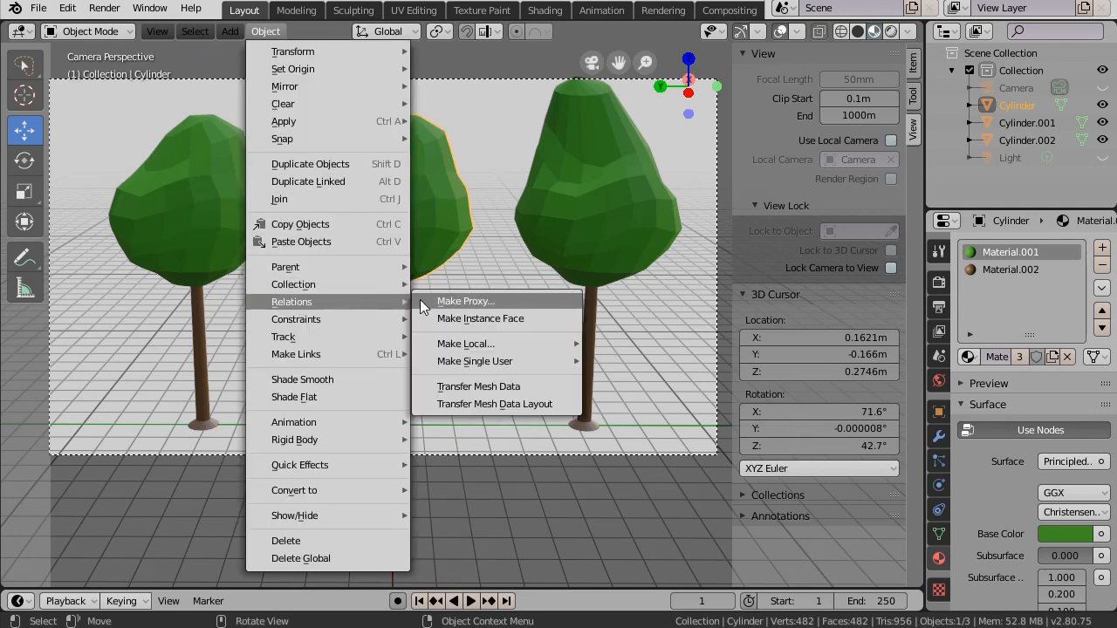
mouse_move(471, 365)
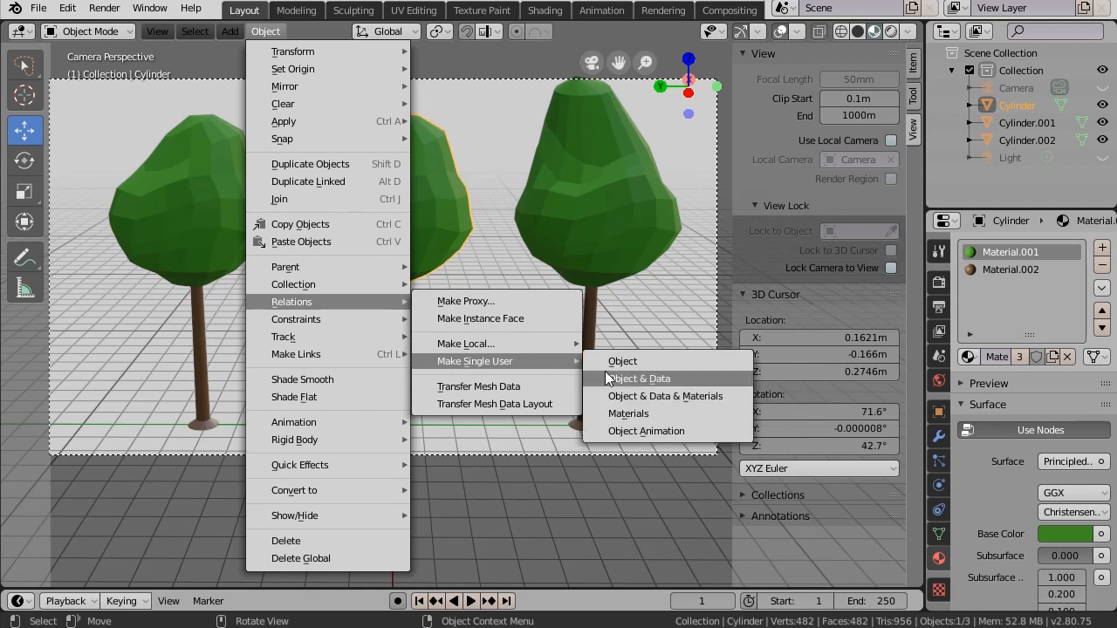
click(636, 378)
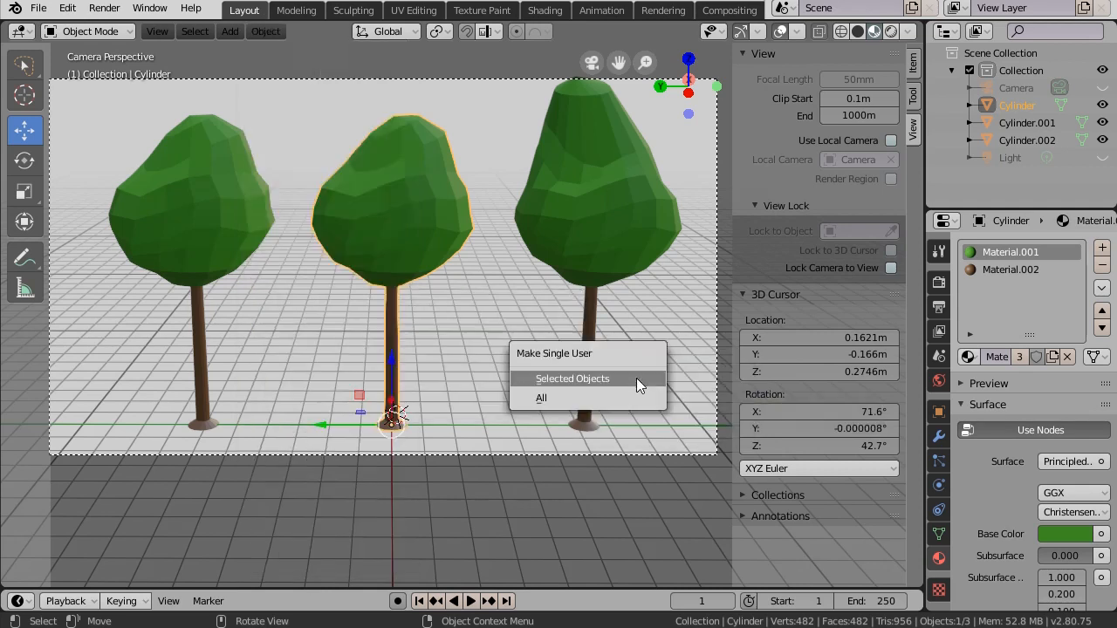
click(554, 382)
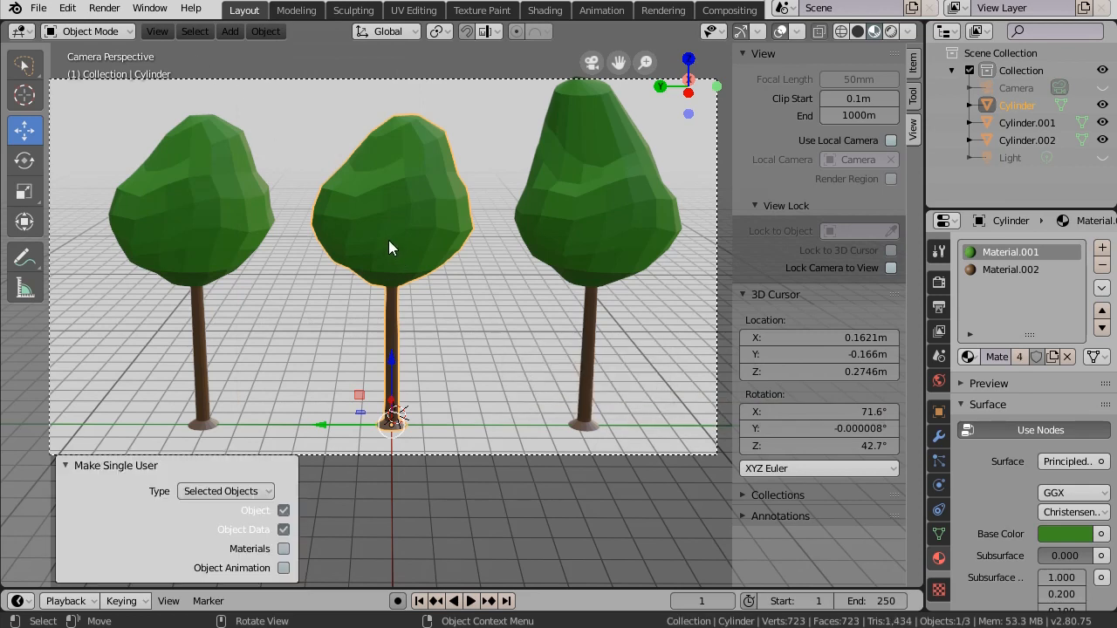
Inspect the original tree in Edit Mode to check whether its mesh is still shared with the other tree, then return to Object Mode
click(112, 33)
click(106, 67)
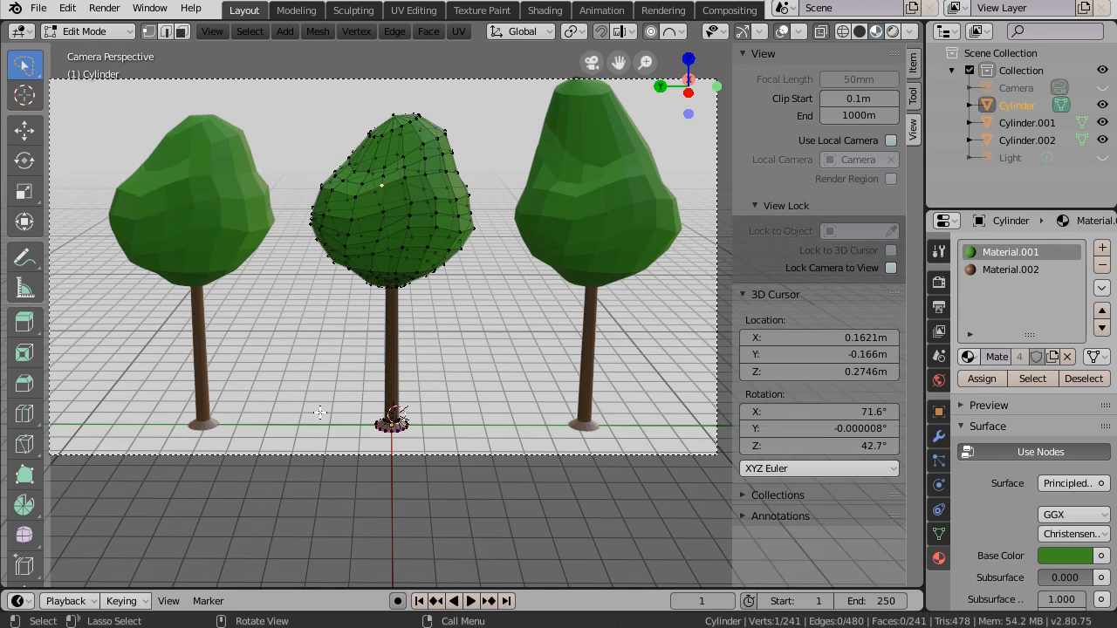
click(94, 31)
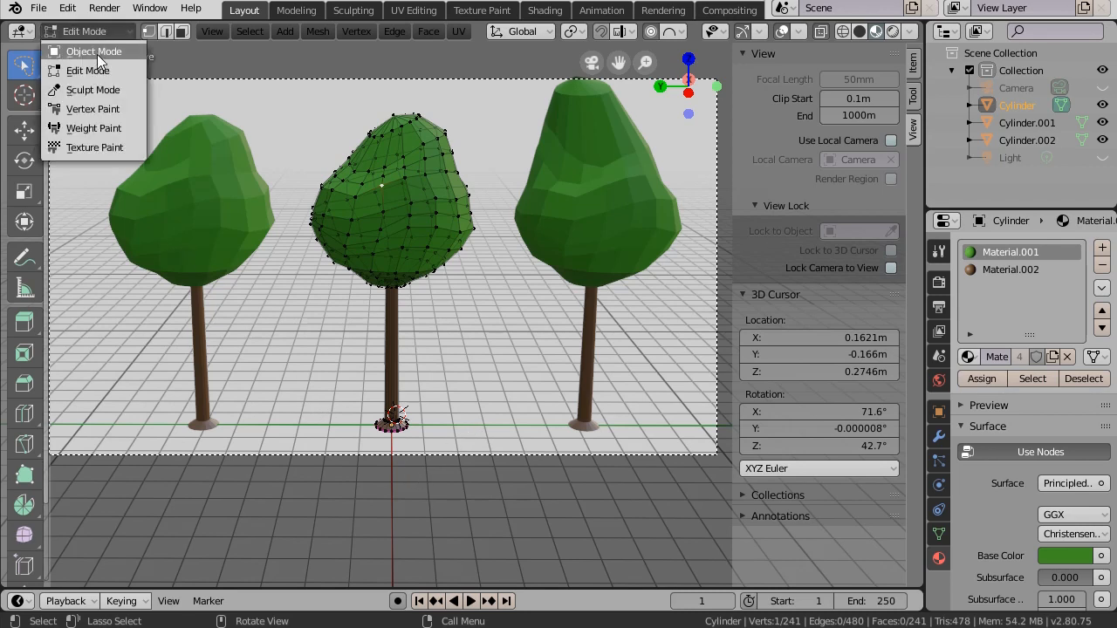
click(97, 52)
Delete the two duplicated trees on either side of the original tree
click(201, 190)
key(Delete)
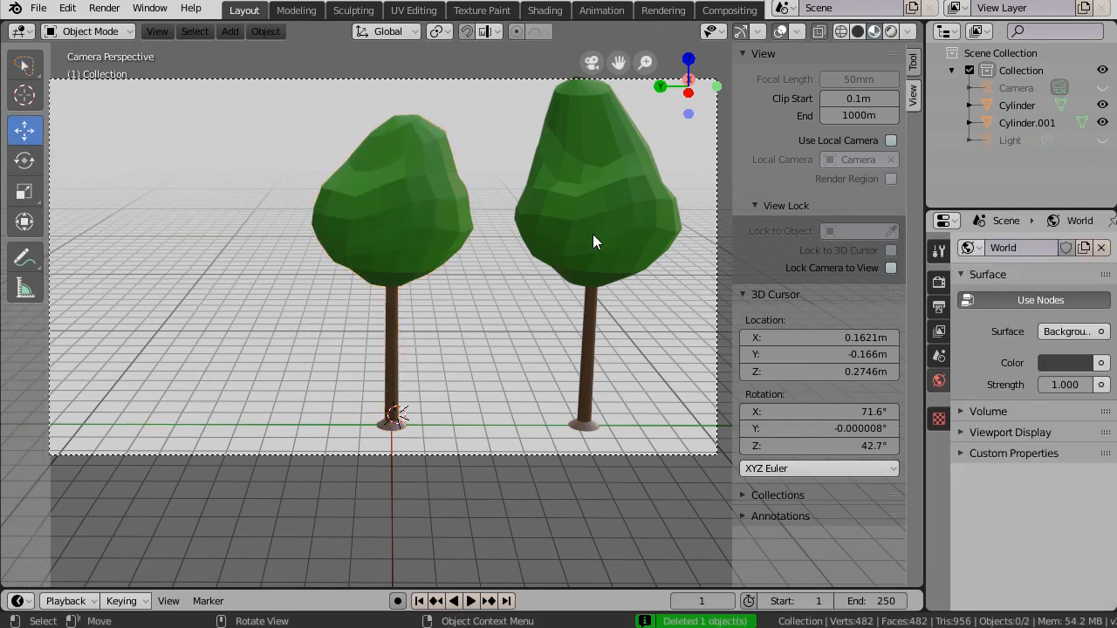
click(602, 230)
key(Delete)
Create one linked duplicate of the remaining tree in place and another about -5.79 m along Y
click(406, 242)
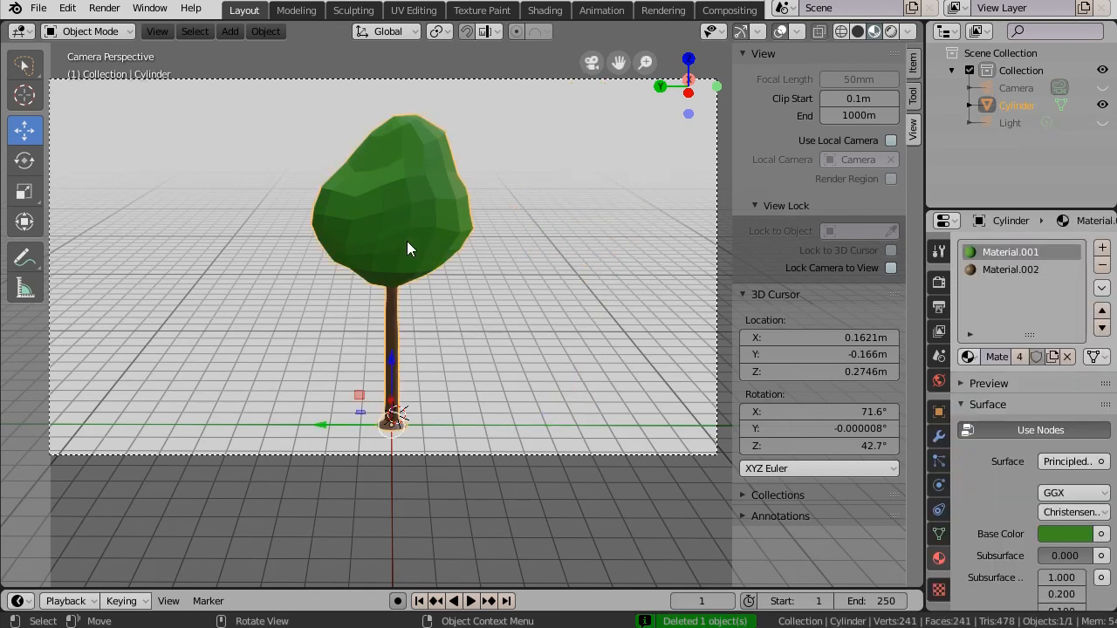
key(alt+d)
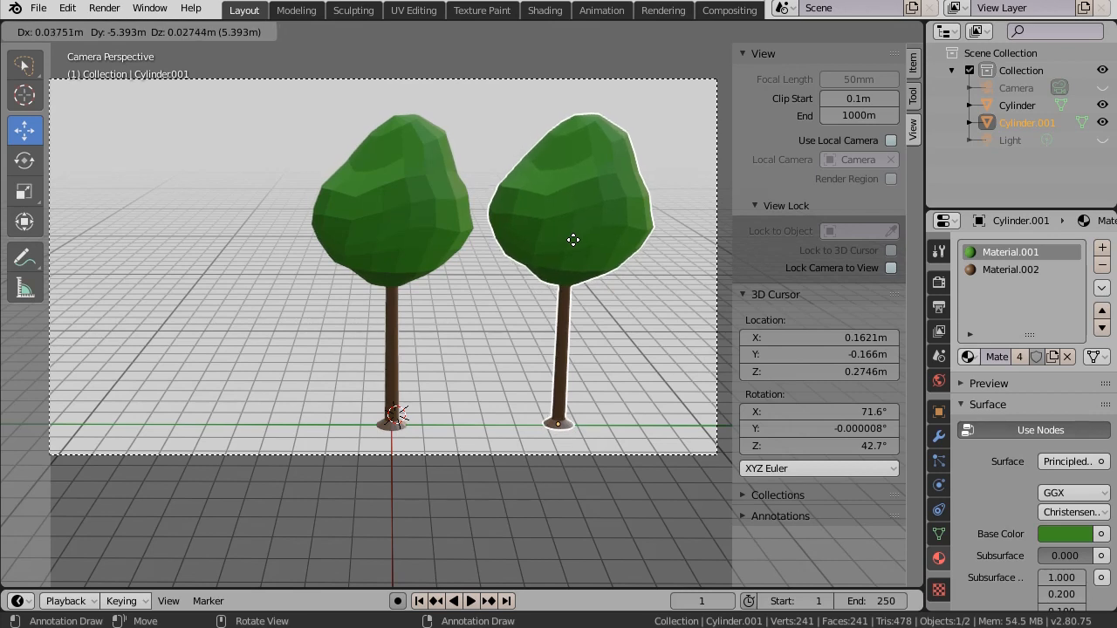
key(Escape)
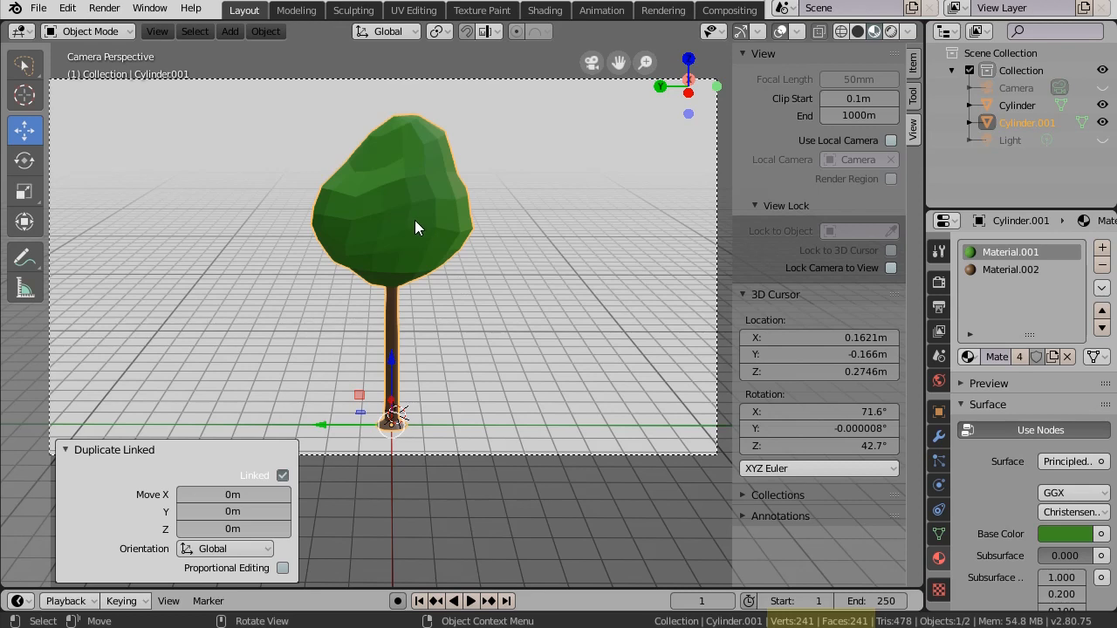
key(alt+d)
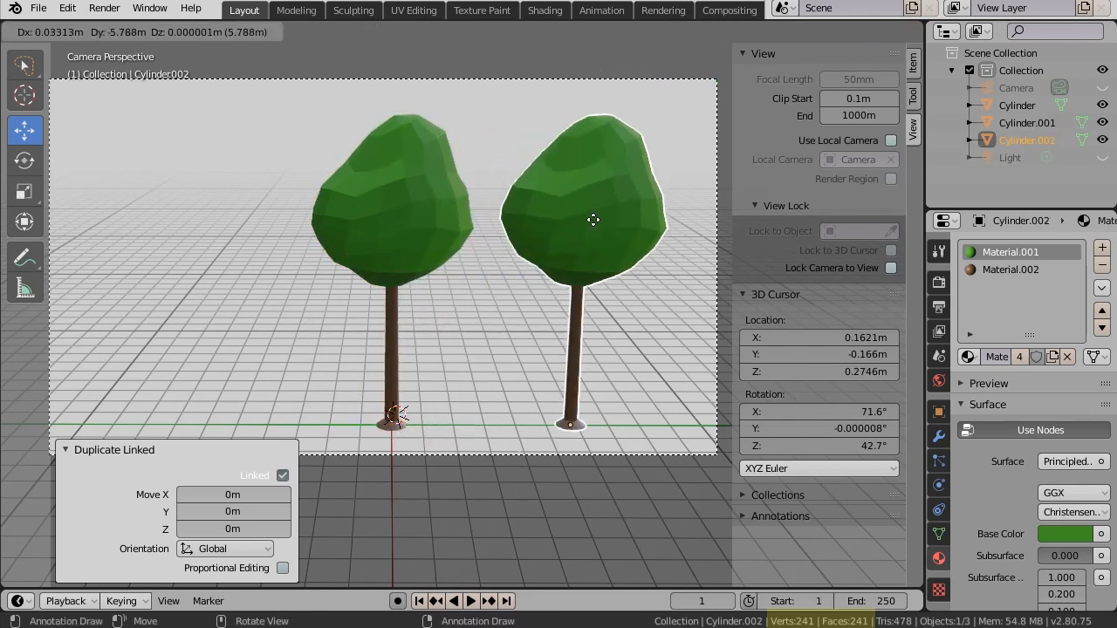
click(592, 220)
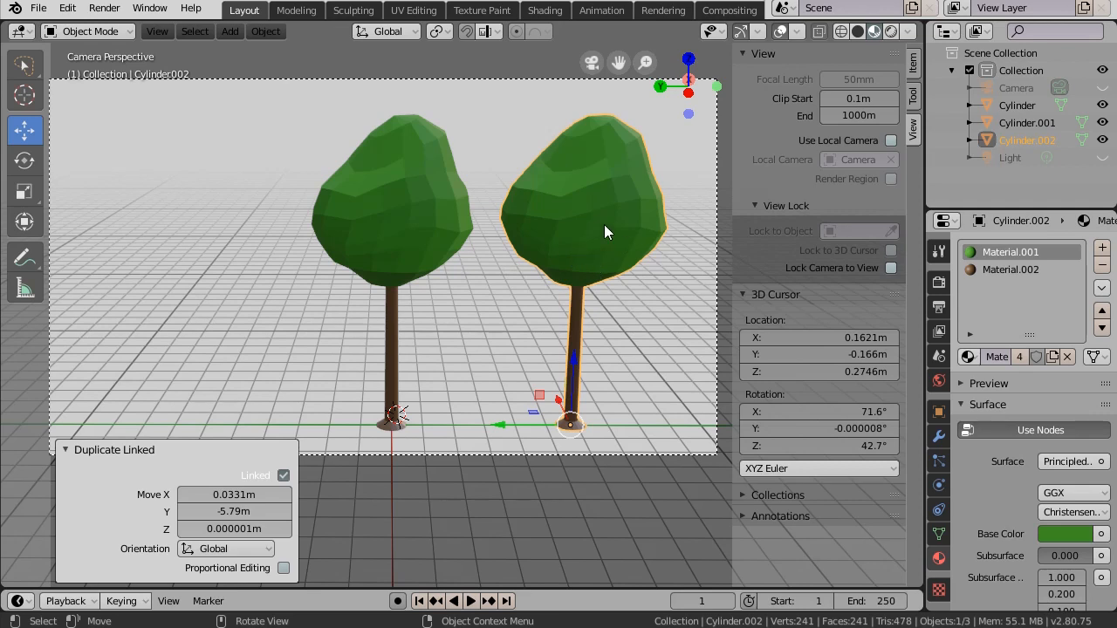
Scale the offset linked tree uniformly by about 1.222 and rotate it about 76.2° around the global Z axis
key(s)
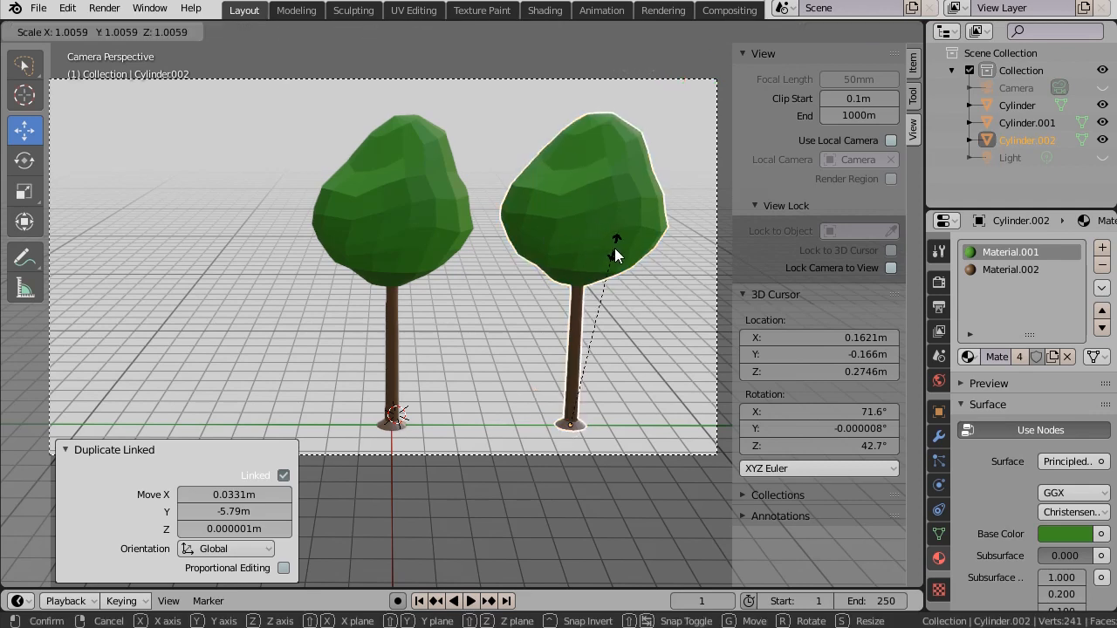
click(597, 204)
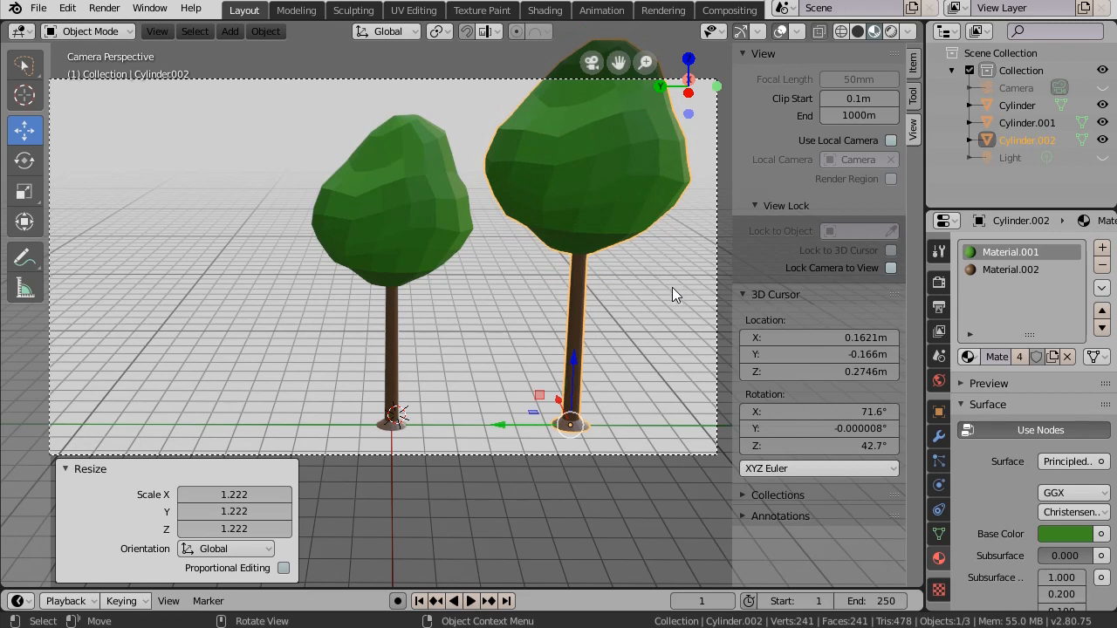
key(r)
key(z)
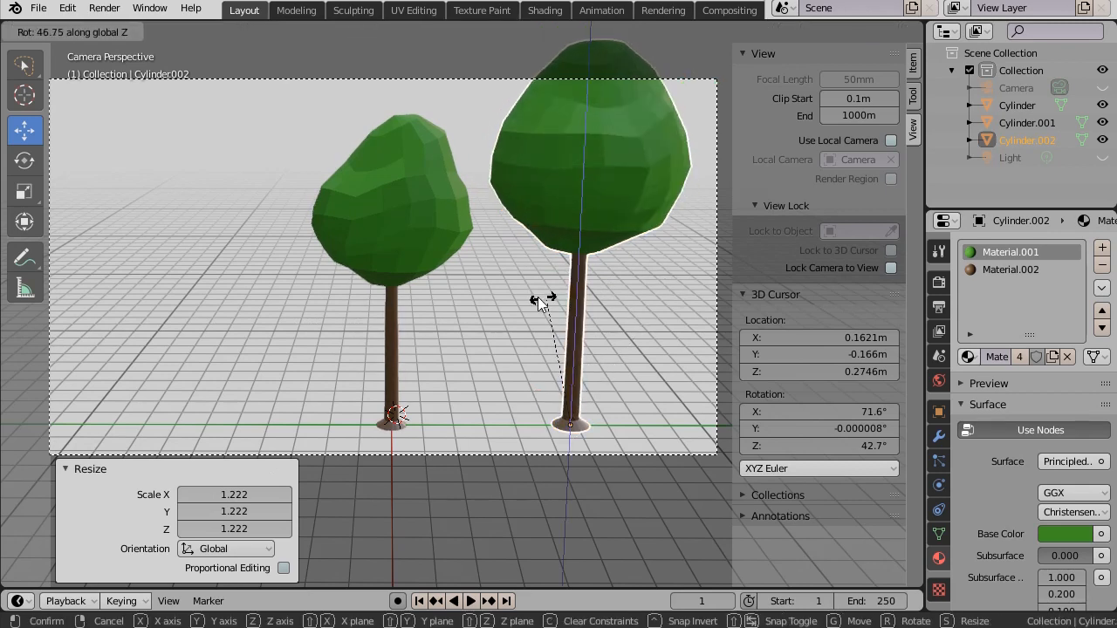
click(453, 286)
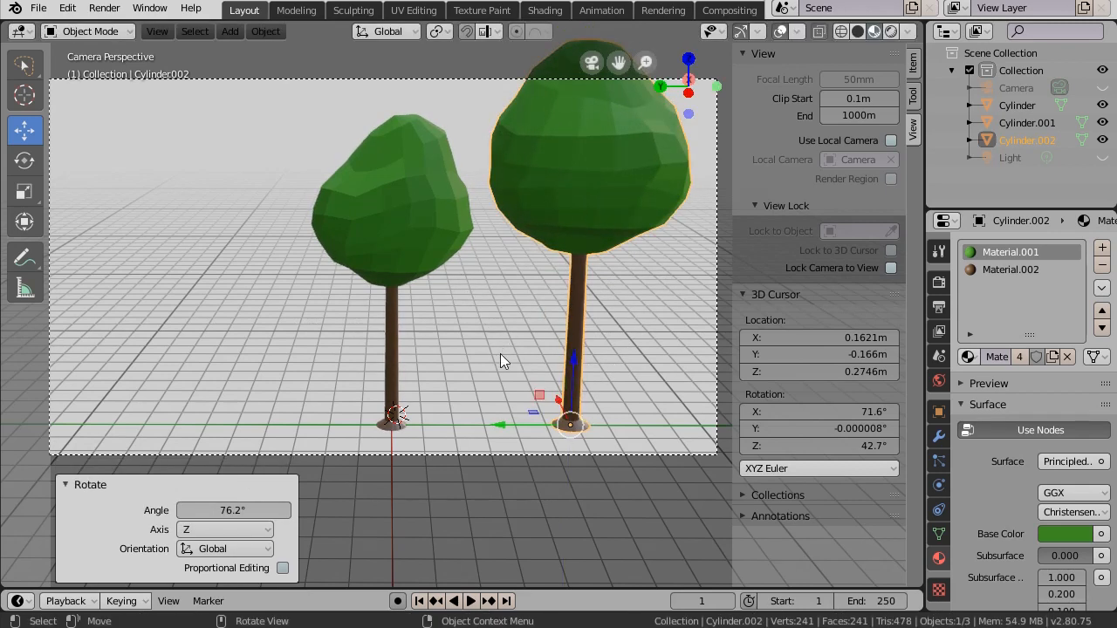
middle_drag(500, 354, 600, 340)
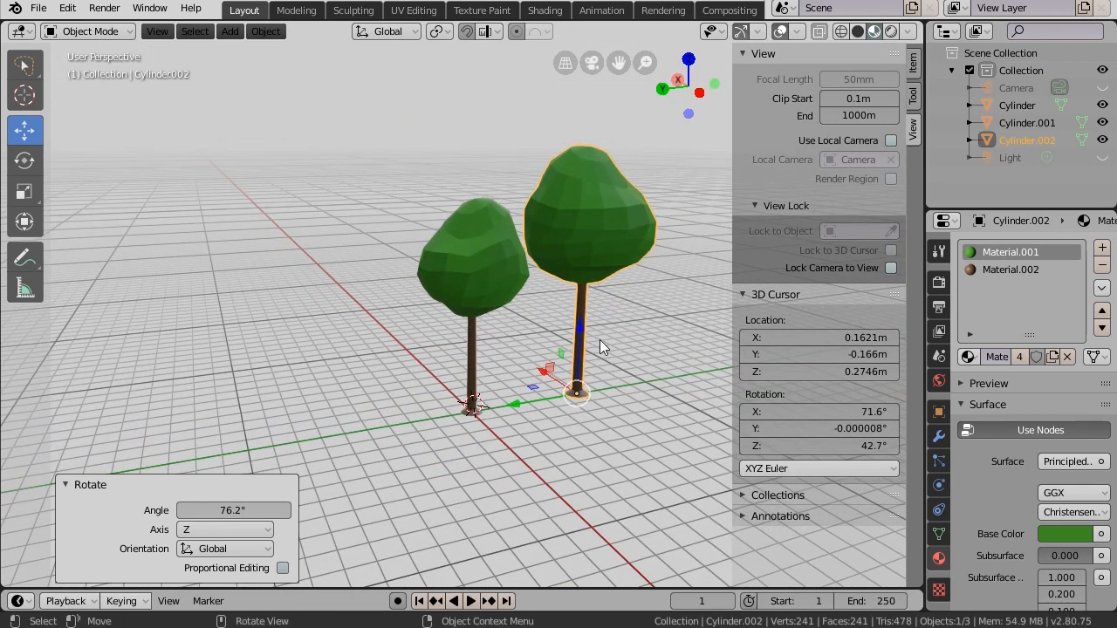